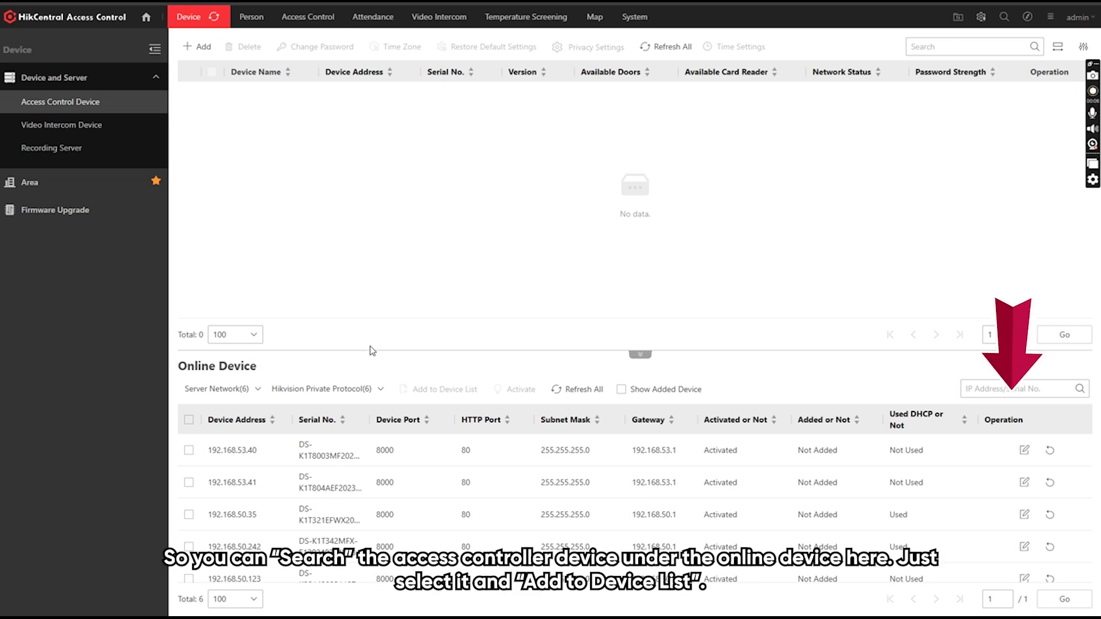
Step: Find controller 2814 among online devices and add it as Demo_2814 with its activation password
{"action": "left_click", "coordinate": [1008, 392]}
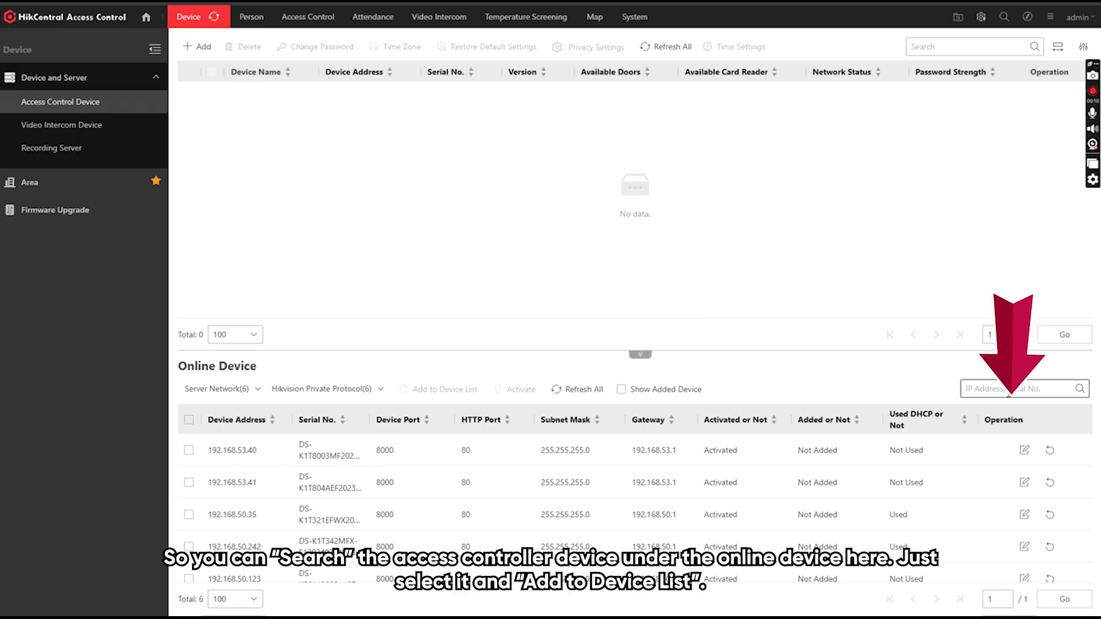
{"action": "type", "text": "2814"}
{"action": "left_click", "coordinate": [189, 450]}
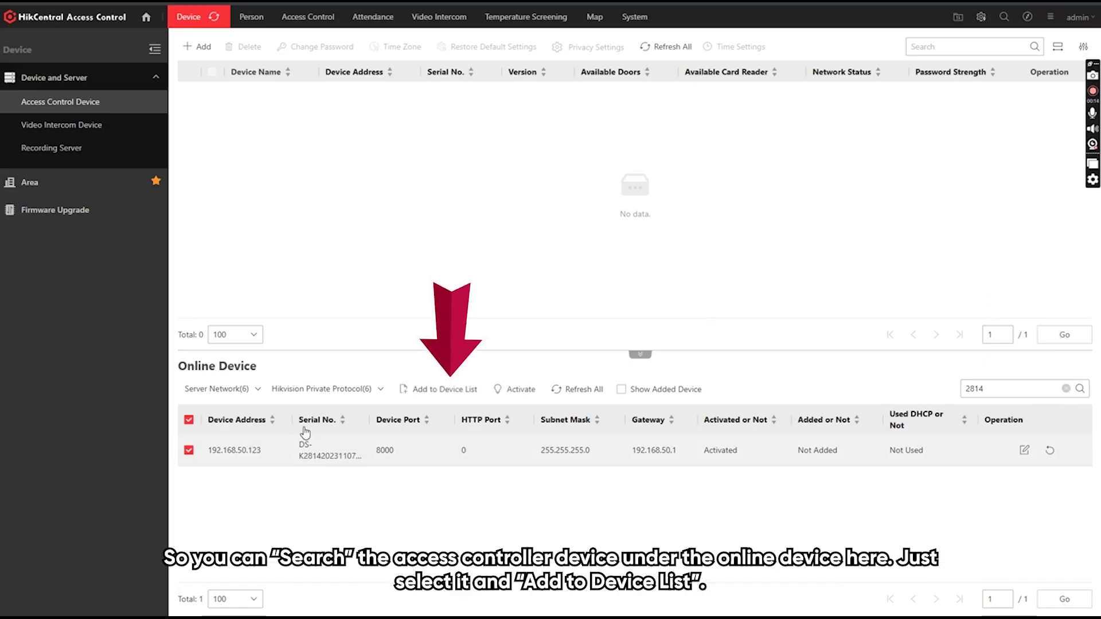
{"action": "left_click", "coordinate": [431, 395]}
{"action": "left_click", "coordinate": [382, 268]}
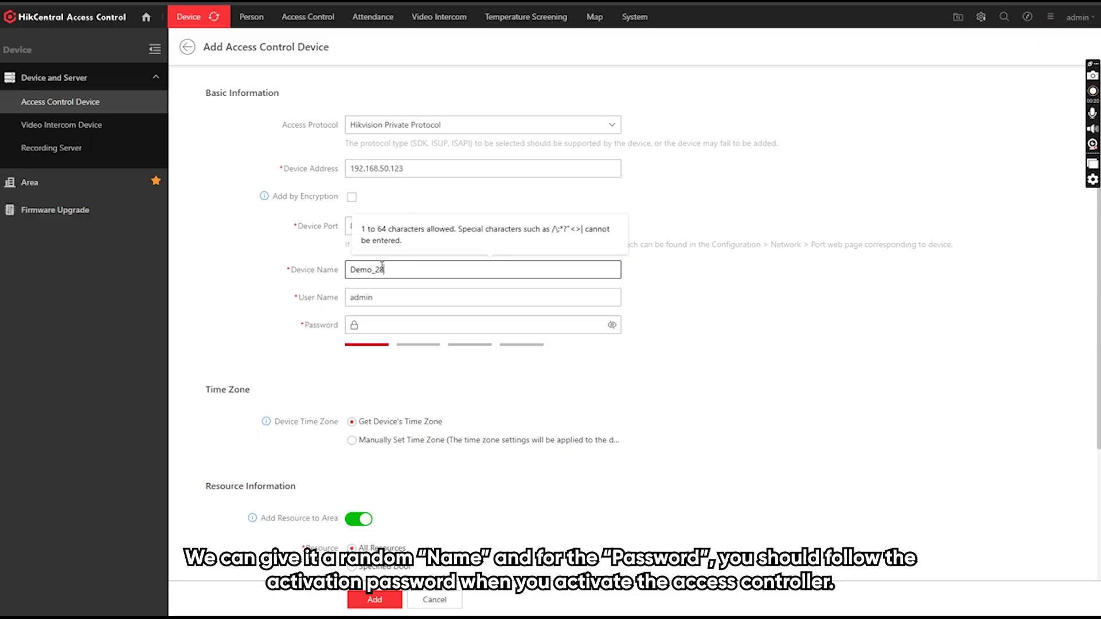
{"action": "left_click", "coordinate": [390, 326]}
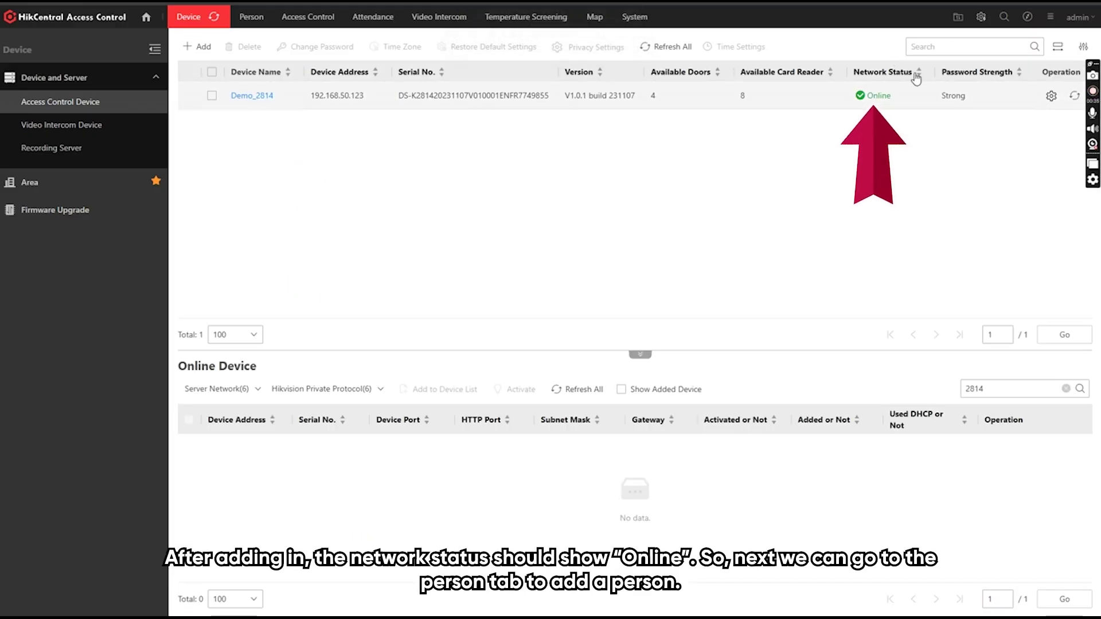
Step: Start a new person in Person management and enter the person's first name
{"action": "left_click", "coordinate": [248, 21]}
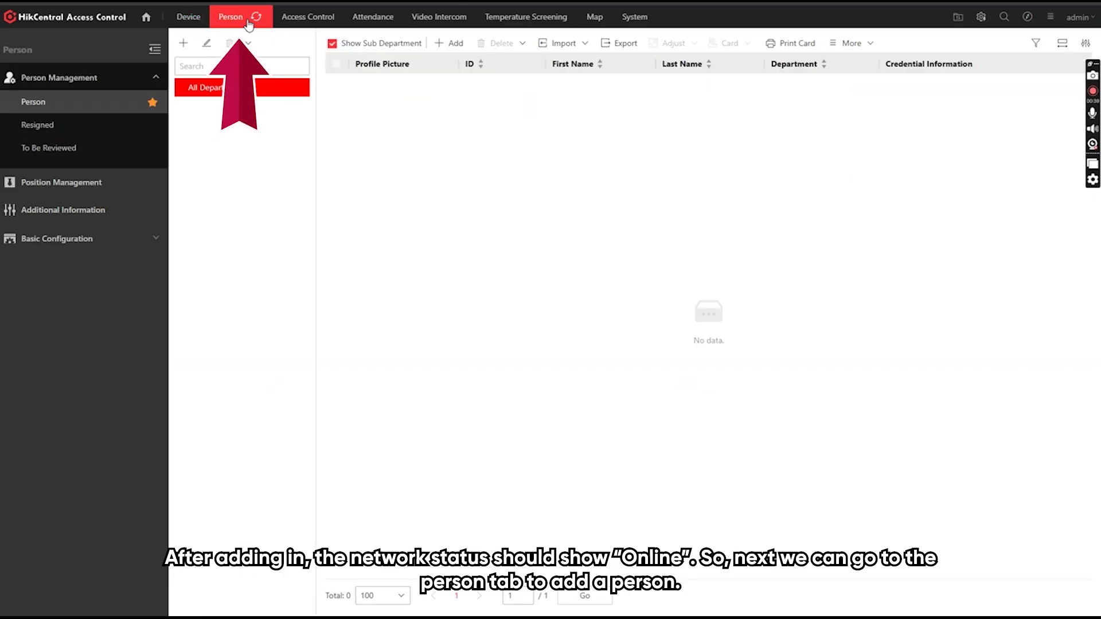
{"action": "left_click", "coordinate": [445, 45]}
{"action": "left_click", "coordinate": [391, 203]}
{"action": "type", "text": "Terence"}
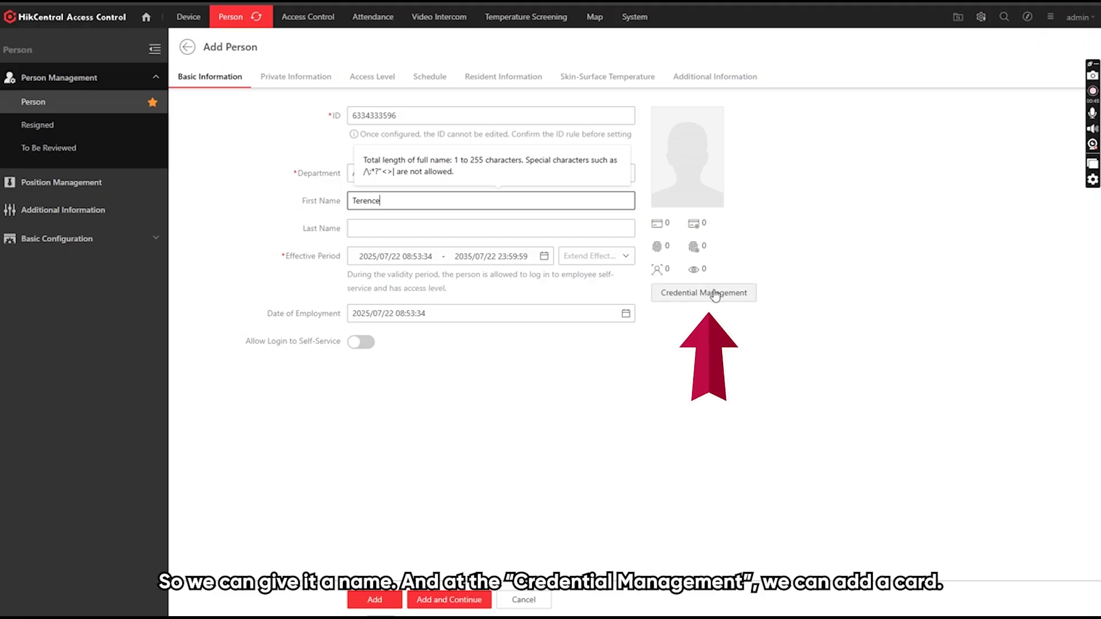
Step: Set card issuing to the Card Reader mode using Door 01 as the reader
{"action": "left_click", "coordinate": [722, 295]}
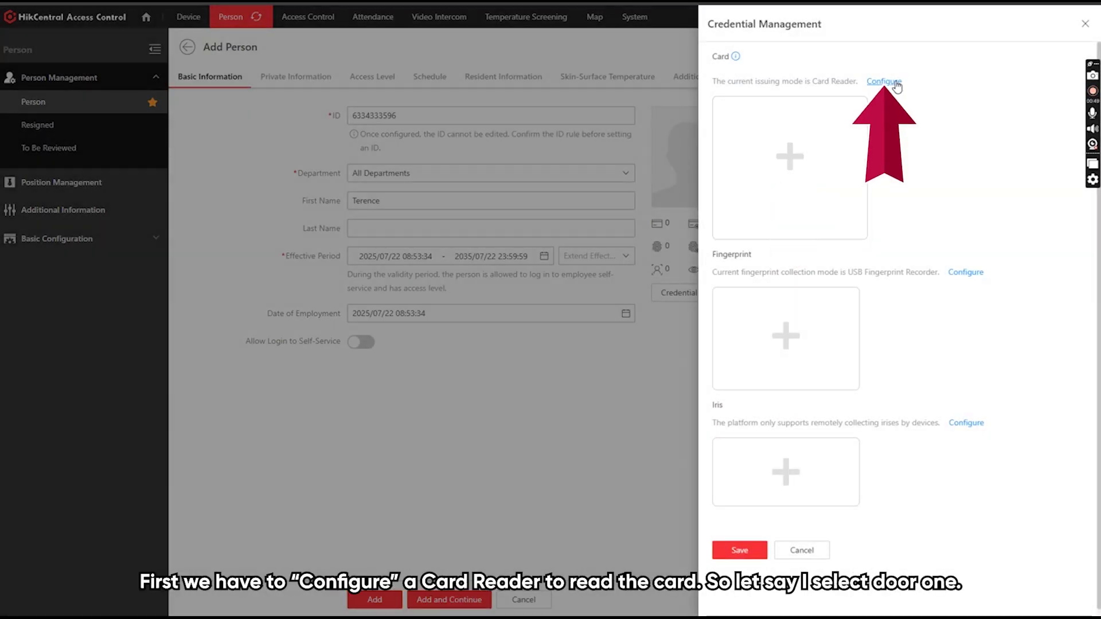
{"action": "left_click", "coordinate": [895, 84]}
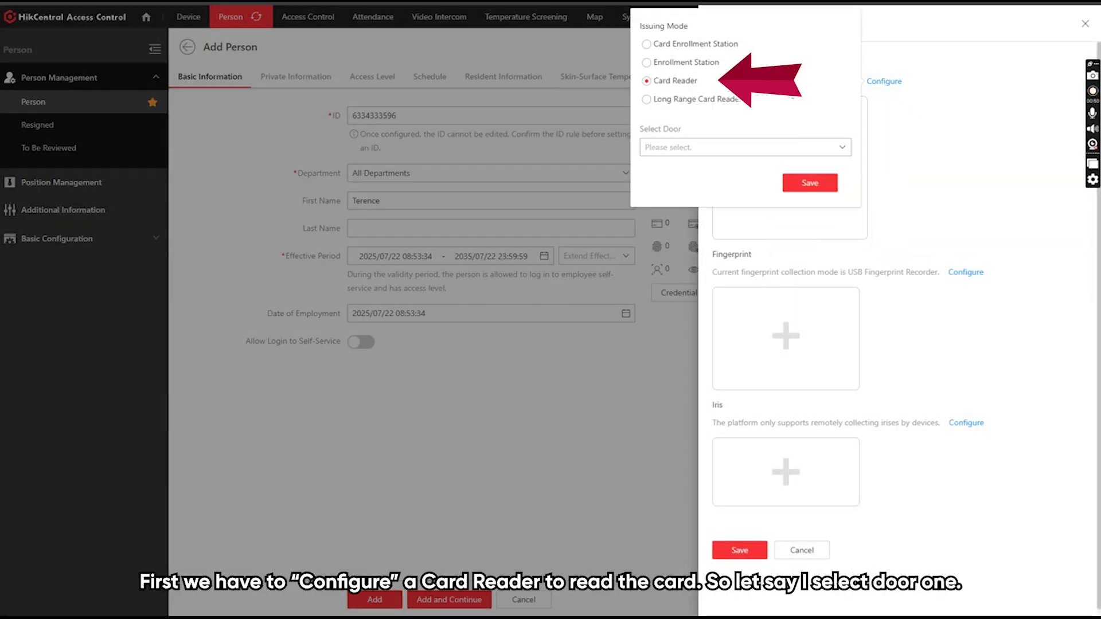
{"action": "left_click", "coordinate": [769, 147]}
{"action": "left_click", "coordinate": [644, 195]}
{"action": "left_click", "coordinate": [685, 214]}
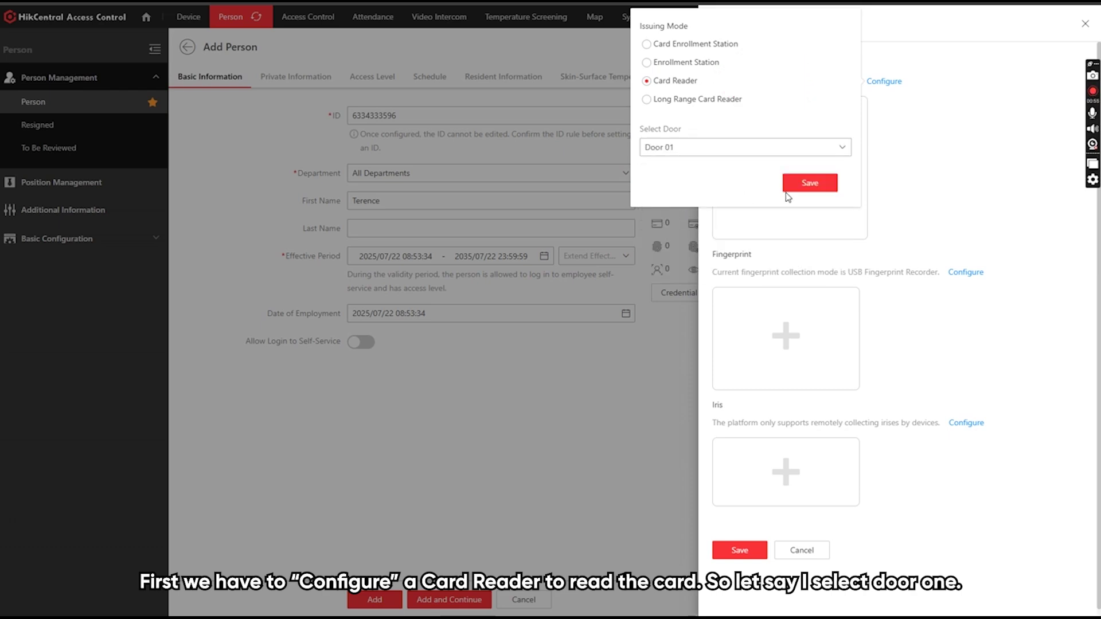
{"action": "left_click", "coordinate": [818, 184]}
{"action": "left_click", "coordinate": [881, 83]}
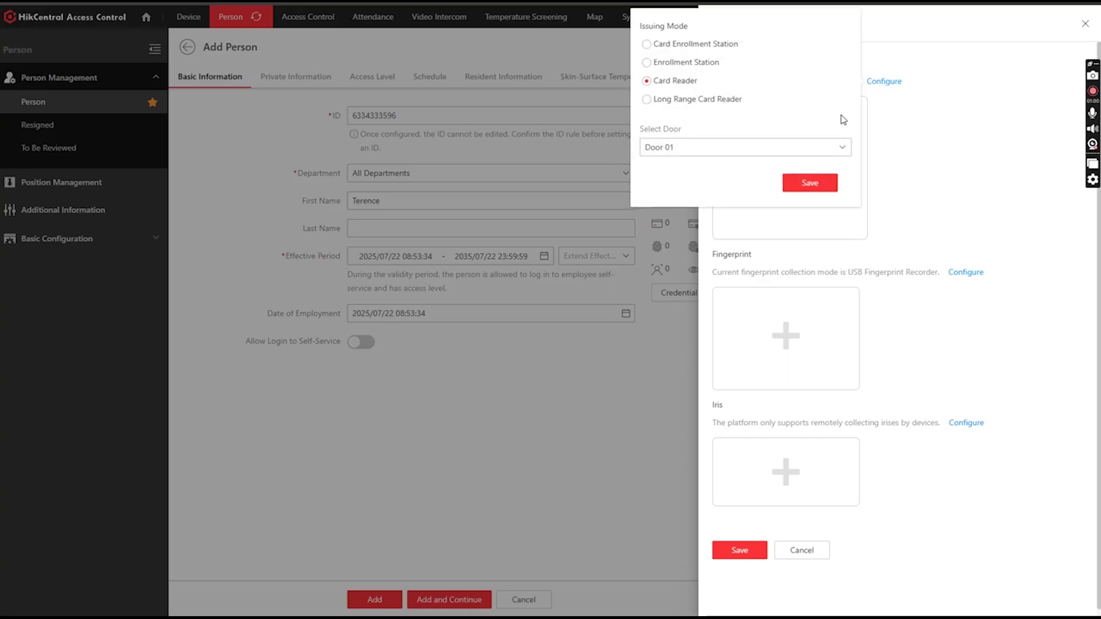
{"action": "left_click", "coordinate": [809, 183]}
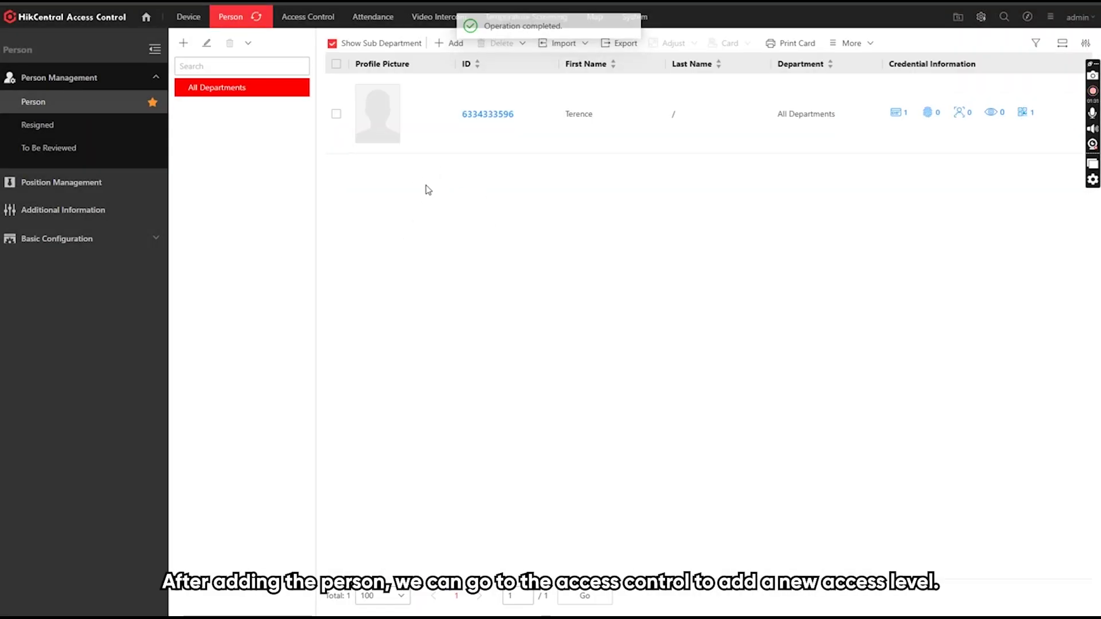
Step: Create access level Demo_2814_Interlock including the controller's Door 01
{"action": "left_click", "coordinate": [308, 17]}
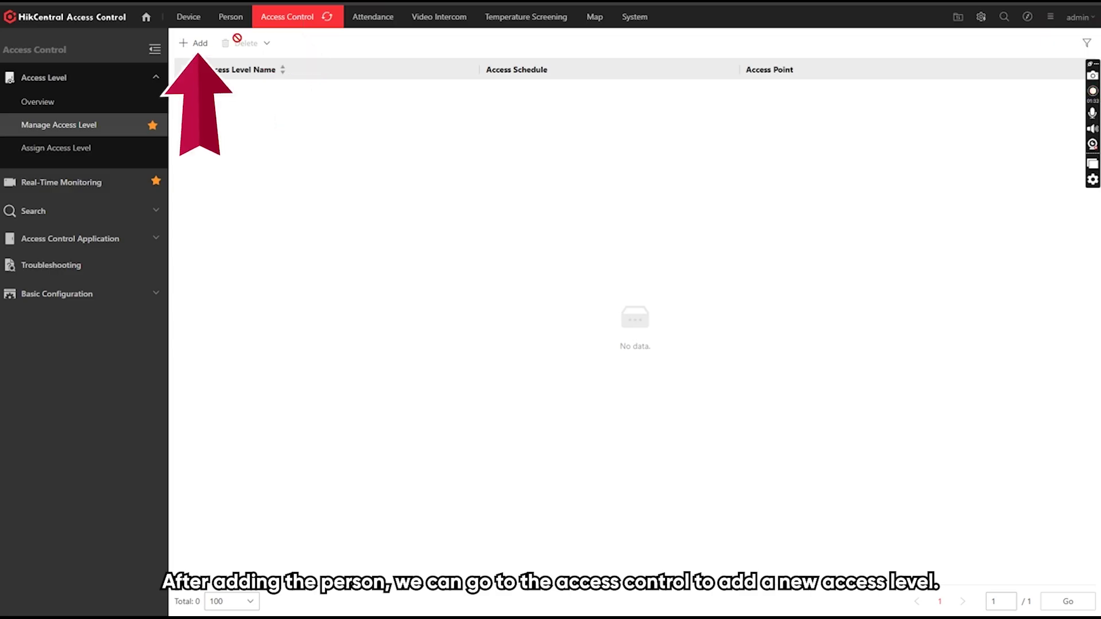
{"action": "left_click", "coordinate": [195, 46]}
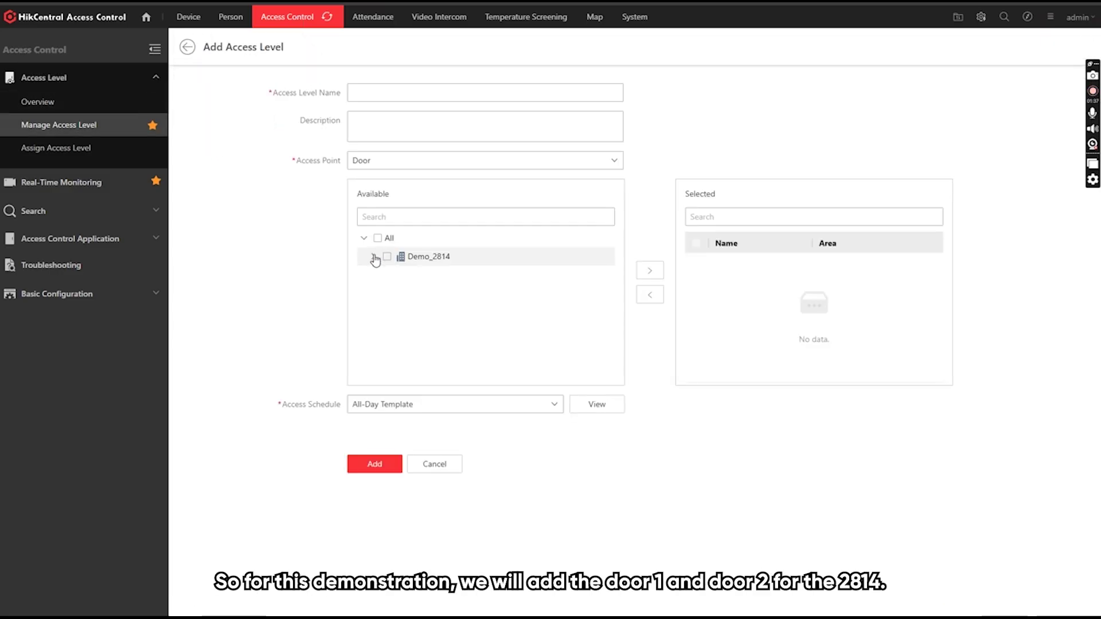
{"action": "left_click", "coordinate": [373, 257]}
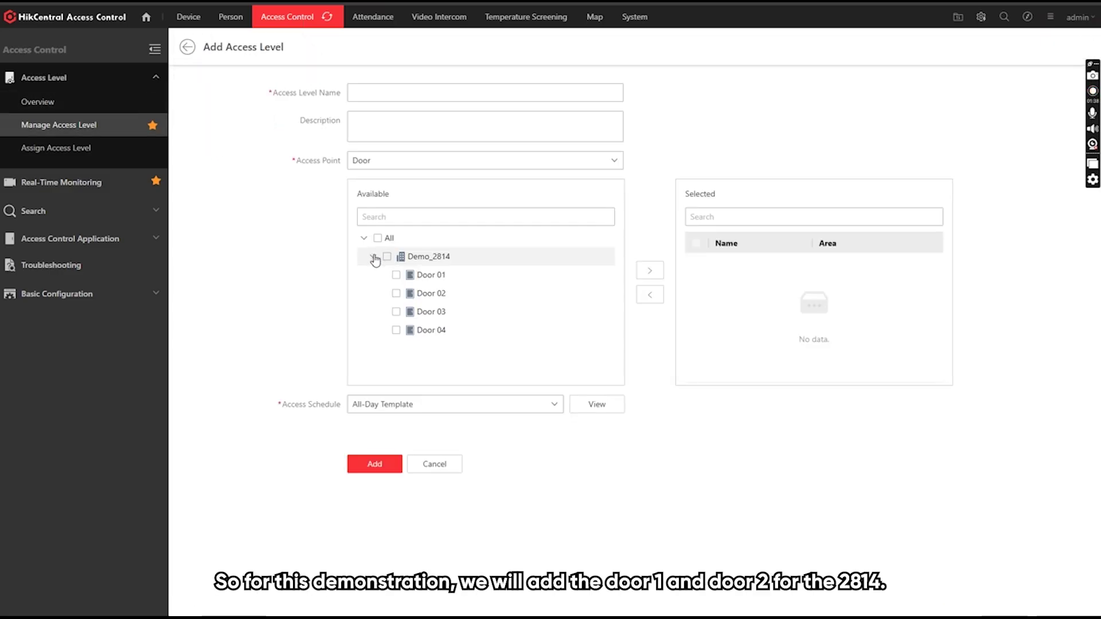
{"action": "left_click", "coordinate": [396, 274]}
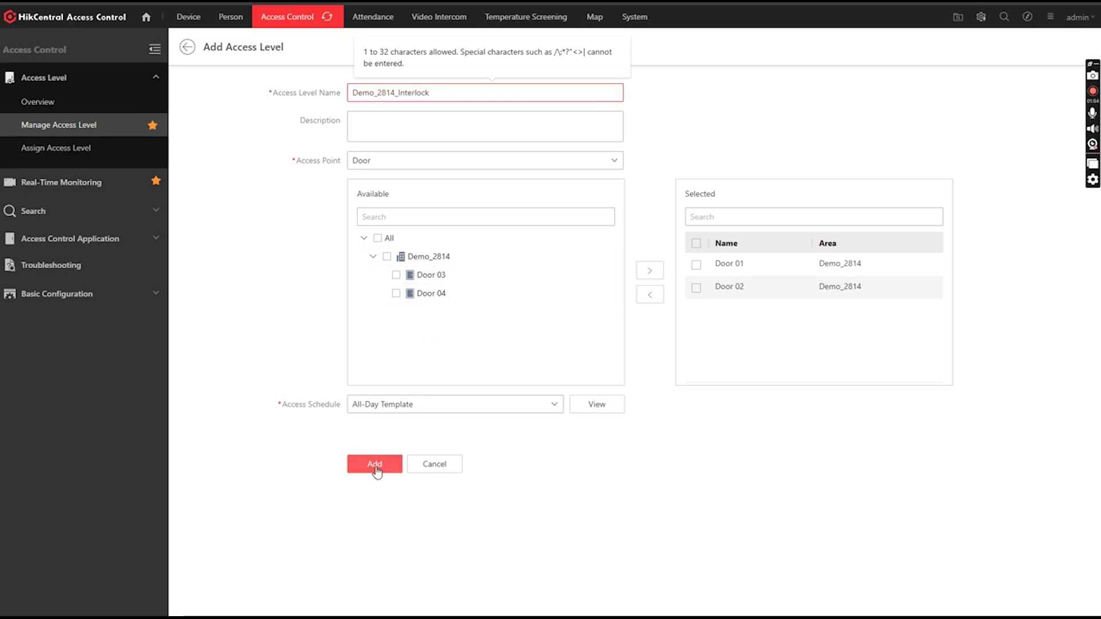
{"action": "left_click", "coordinate": [376, 463]}
Step: Assign Demo_2814_Interlock to the newly added person and verify it under Assign by Person
{"action": "left_click", "coordinate": [115, 150]}
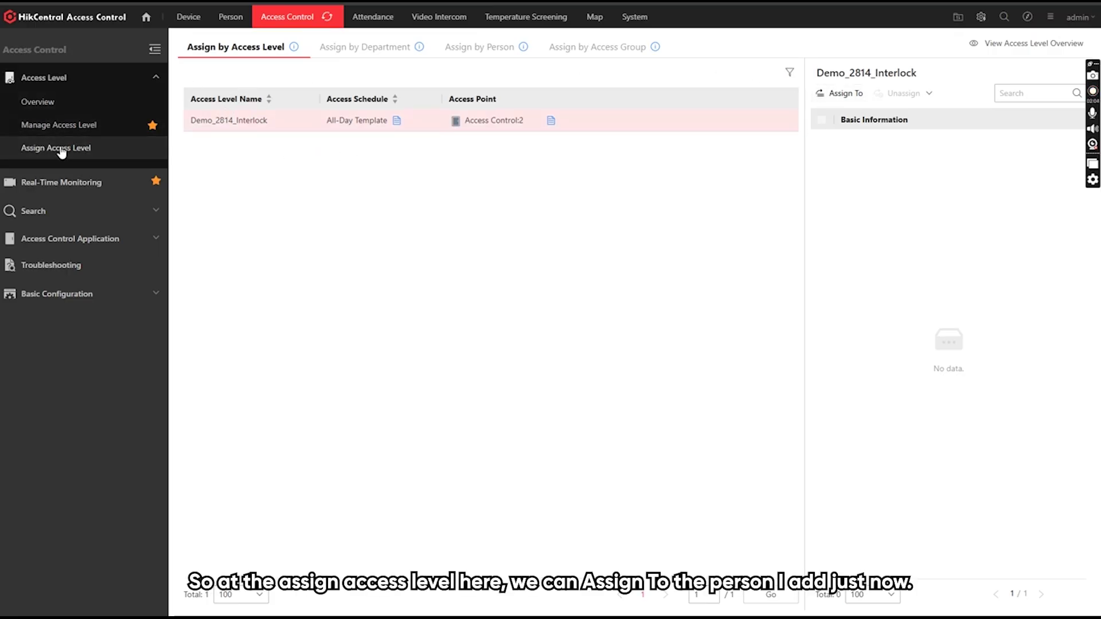
{"action": "left_click", "coordinate": [133, 144]}
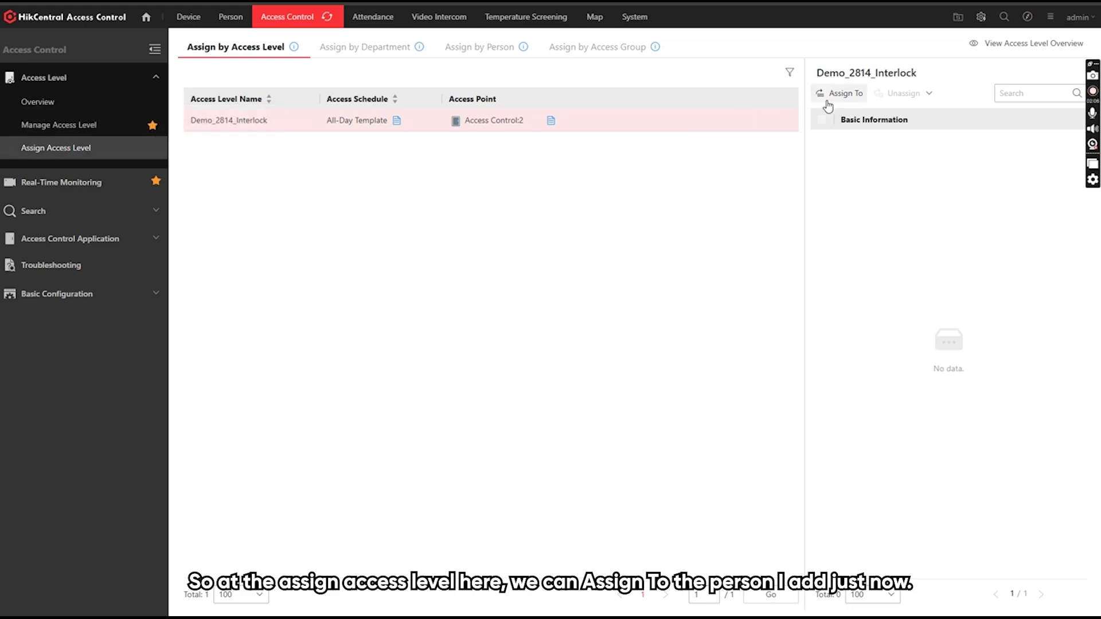
{"action": "left_click", "coordinate": [827, 100]}
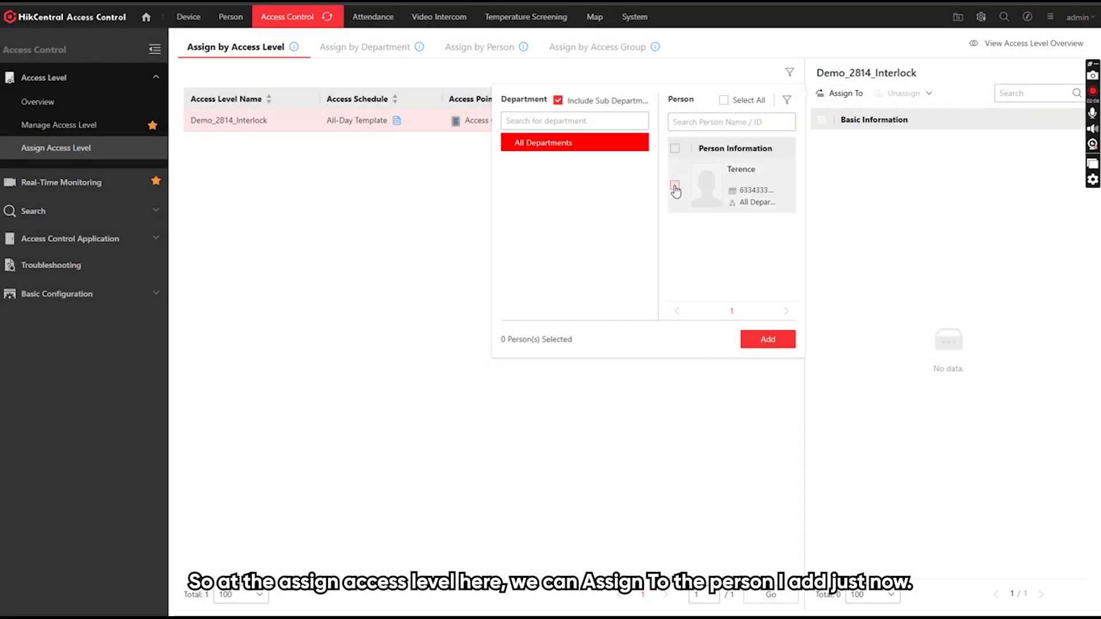
{"action": "left_click", "coordinate": [674, 187]}
{"action": "left_click", "coordinate": [771, 340]}
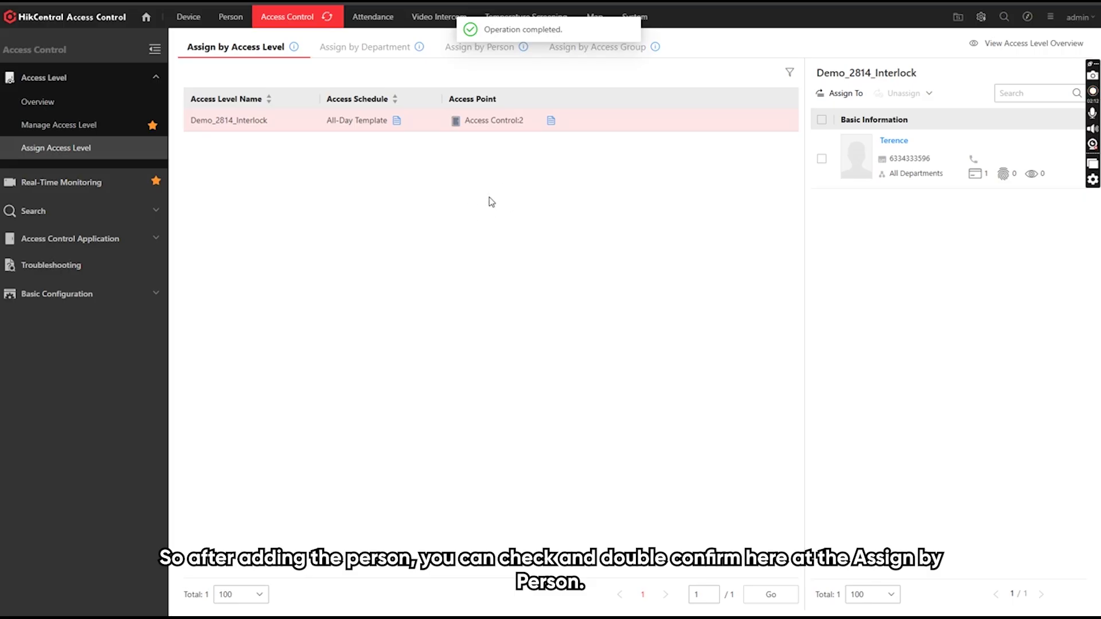
{"action": "left_click", "coordinate": [483, 51]}
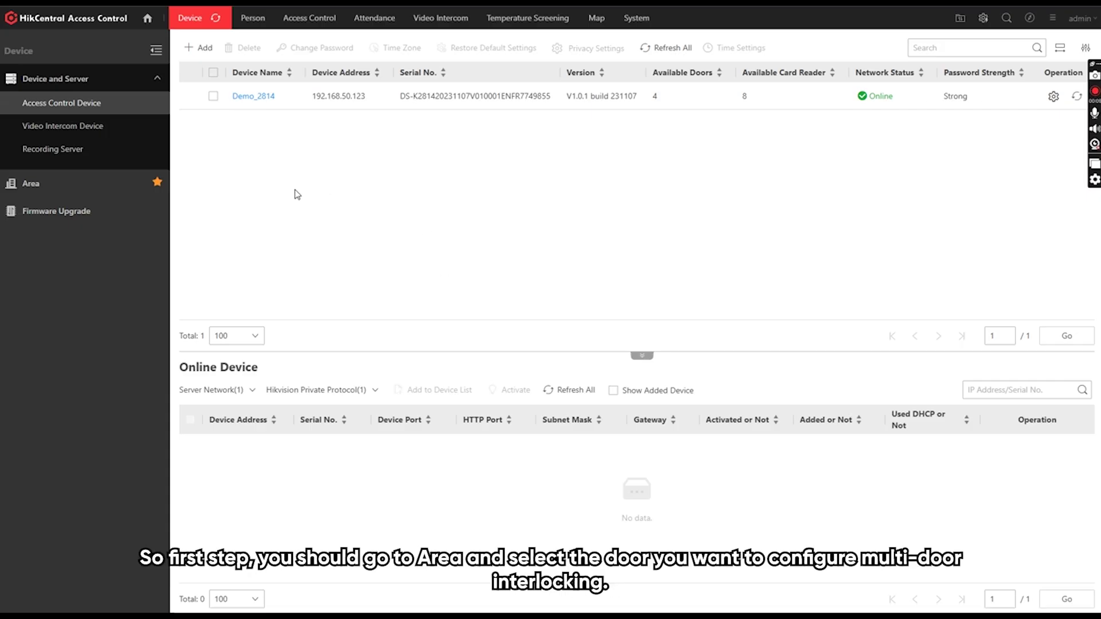
Step: Set 2814_Door_1's door contact to Remain Unlocked and save it
{"action": "left_click", "coordinate": [79, 184]}
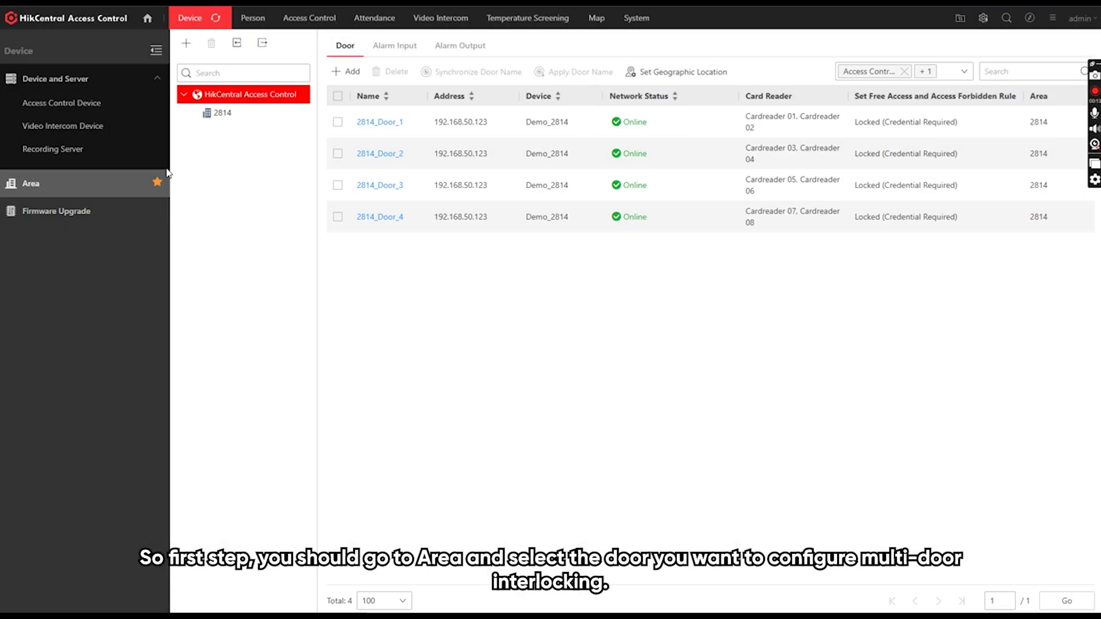
{"action": "left_click", "coordinate": [382, 123]}
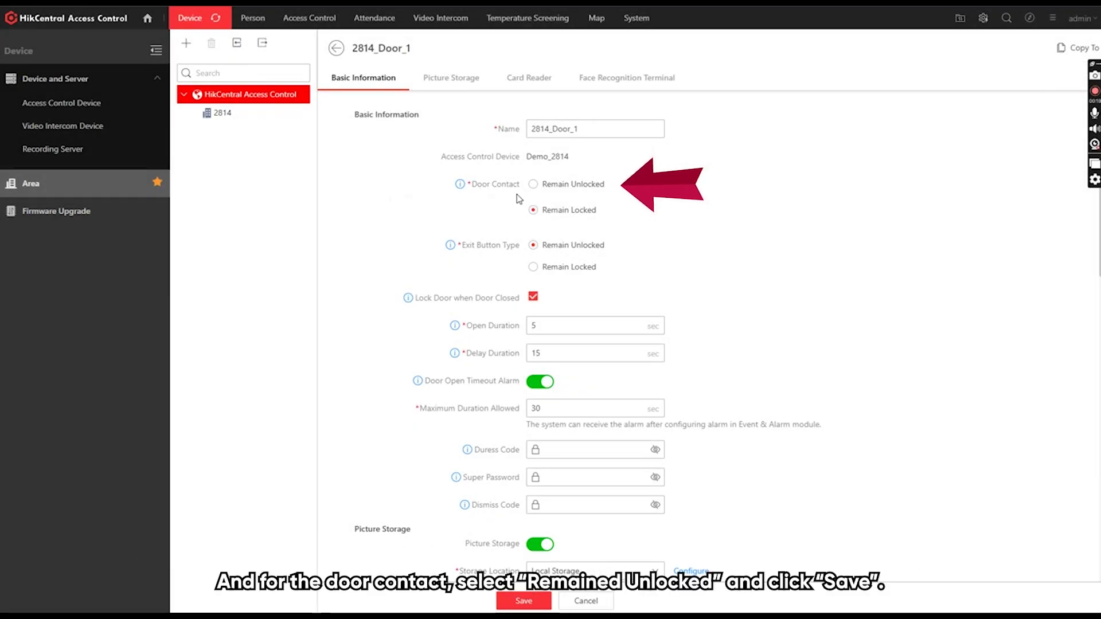
{"action": "left_click", "coordinate": [532, 185]}
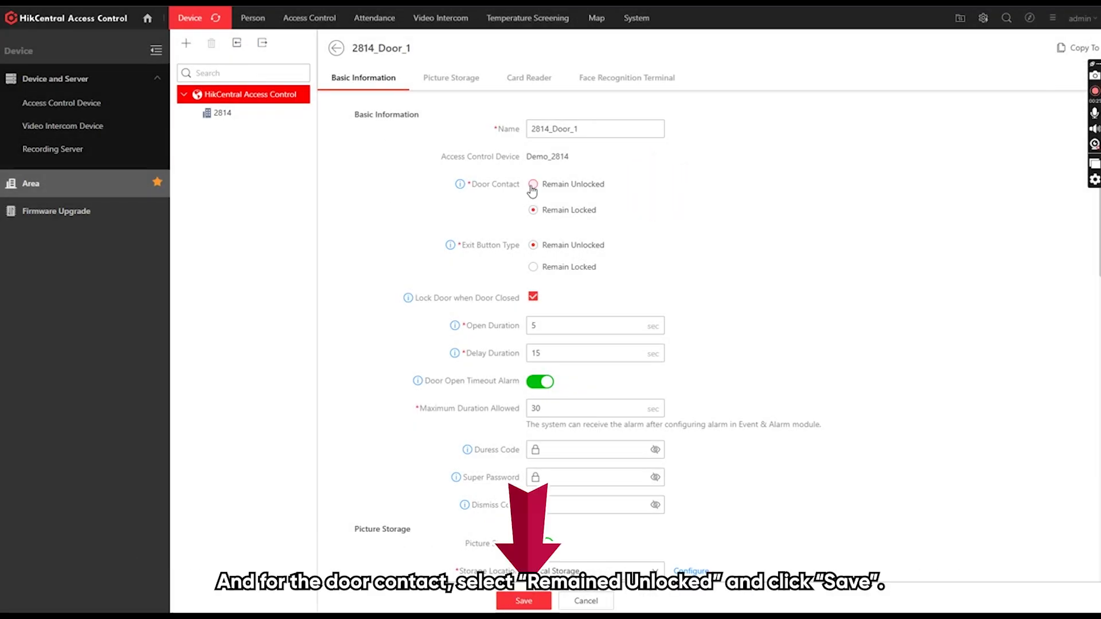
{"action": "left_click", "coordinate": [523, 601]}
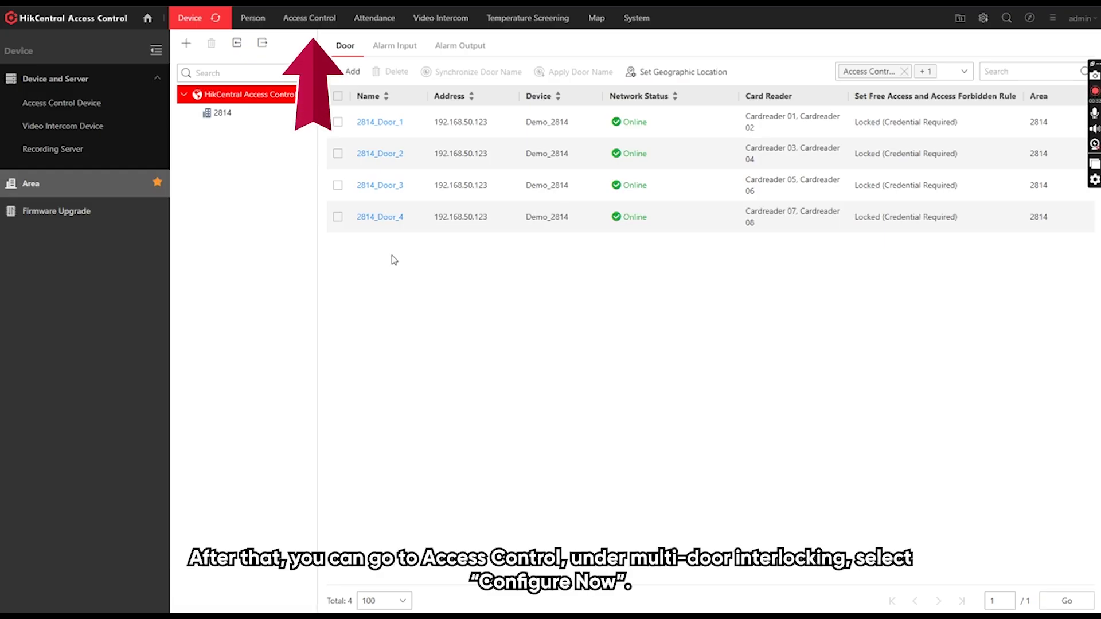
Step: Add interlocking rule Demo_1_2_Interlocking covering 2814_Door_1 and 2814_Door_2
{"action": "left_click", "coordinate": [310, 18]}
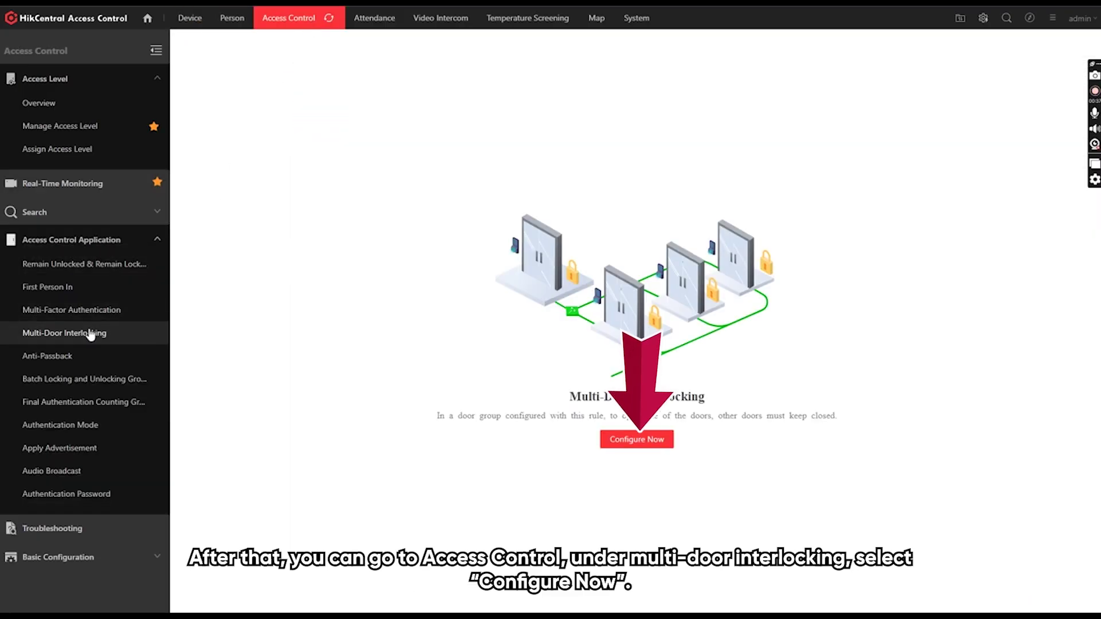
{"action": "left_click", "coordinate": [647, 442]}
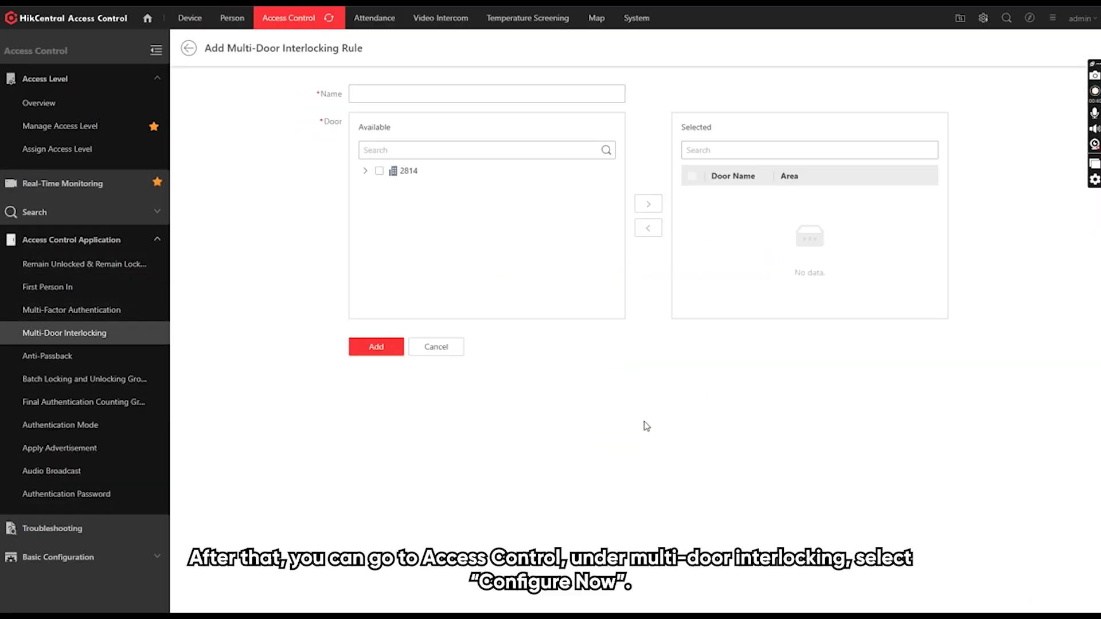
{"action": "left_click", "coordinate": [387, 190]}
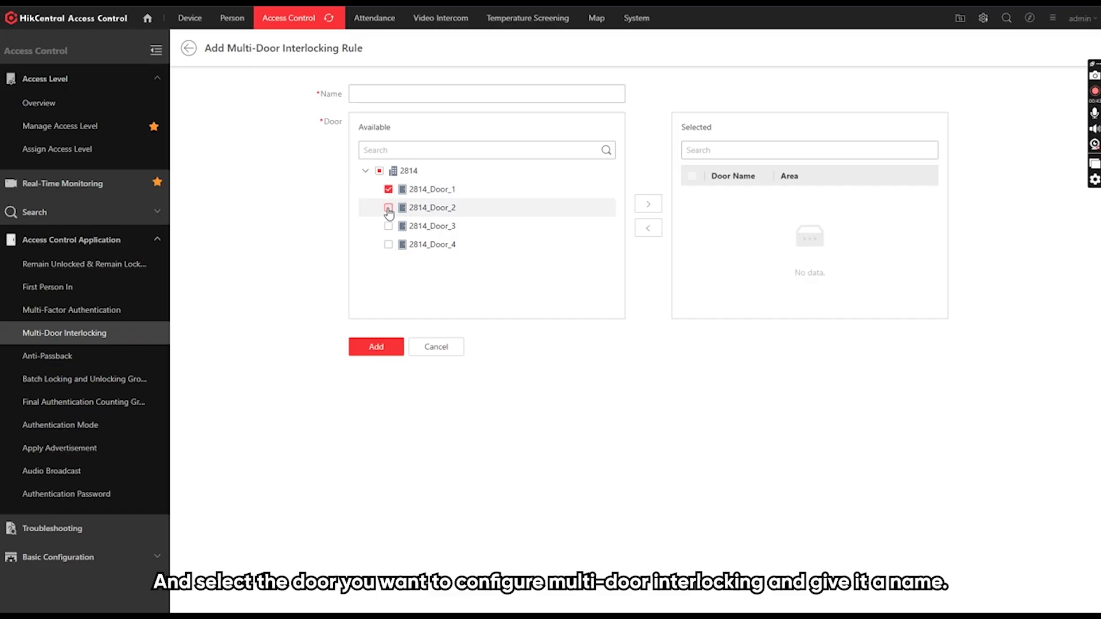
{"action": "left_click", "coordinate": [648, 204]}
{"action": "left_click", "coordinate": [394, 92]}
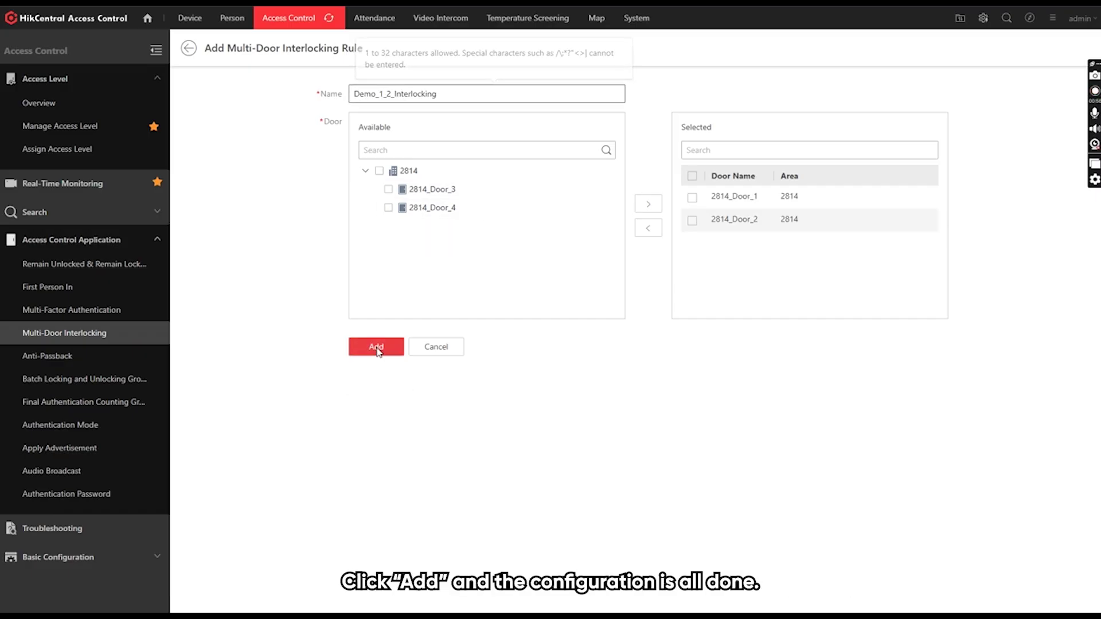
{"action": "left_click", "coordinate": [377, 344]}
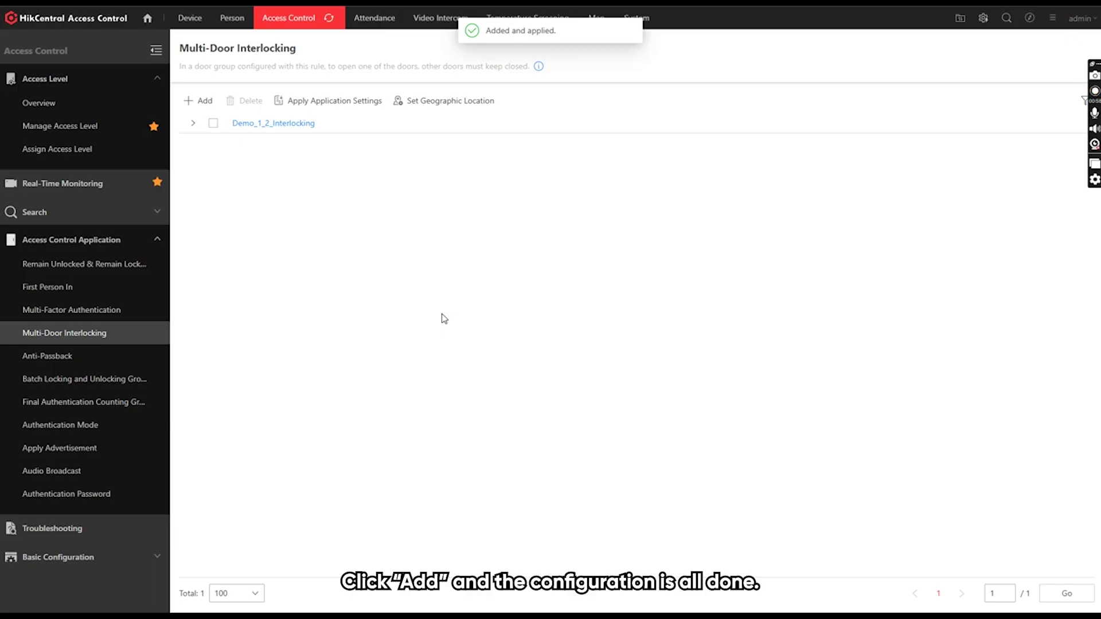